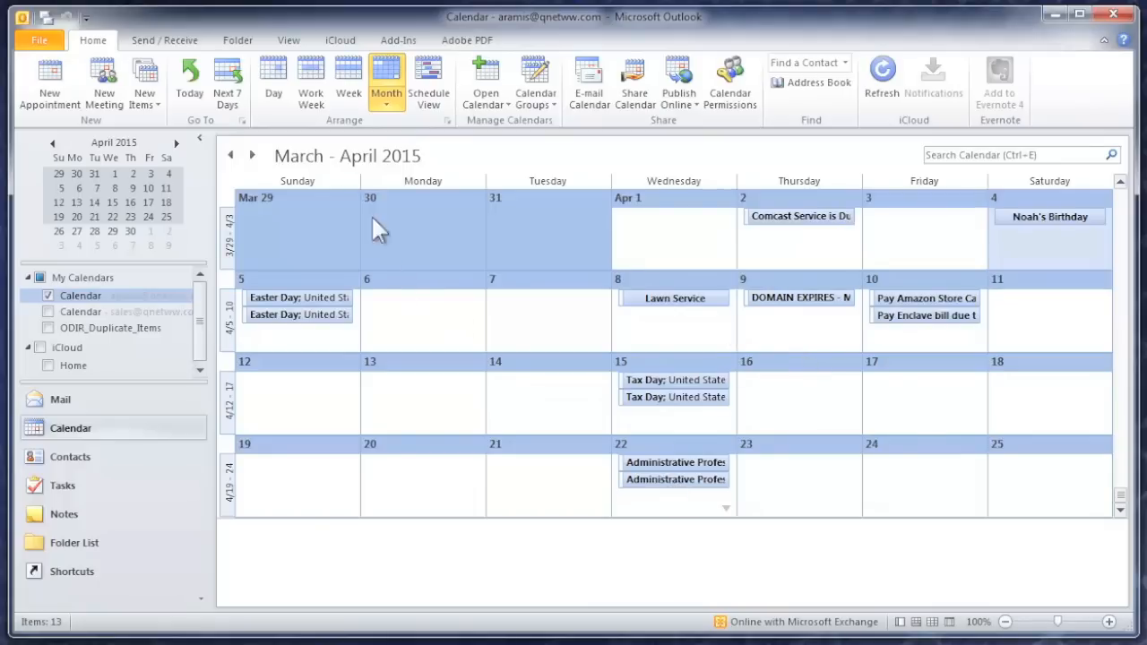
pyautogui.scroll(-1, 371, 214)
# - Browse the calendar months around February–May 2015 to see the duplicate entries
pyautogui.click(253, 156)
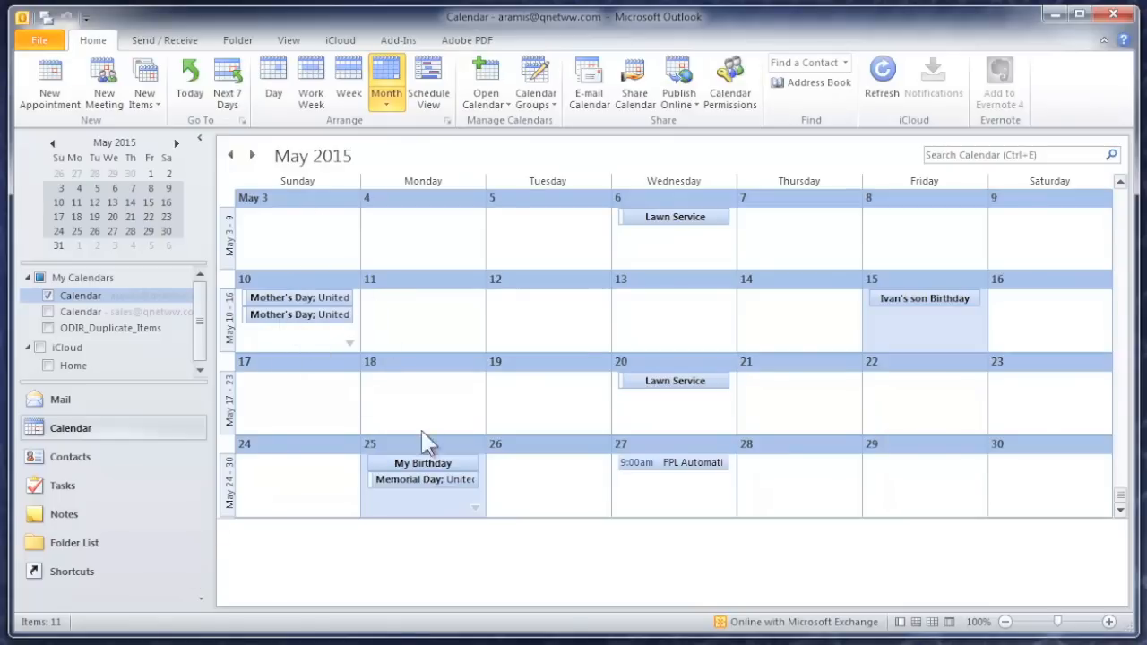
pyautogui.click(231, 156)
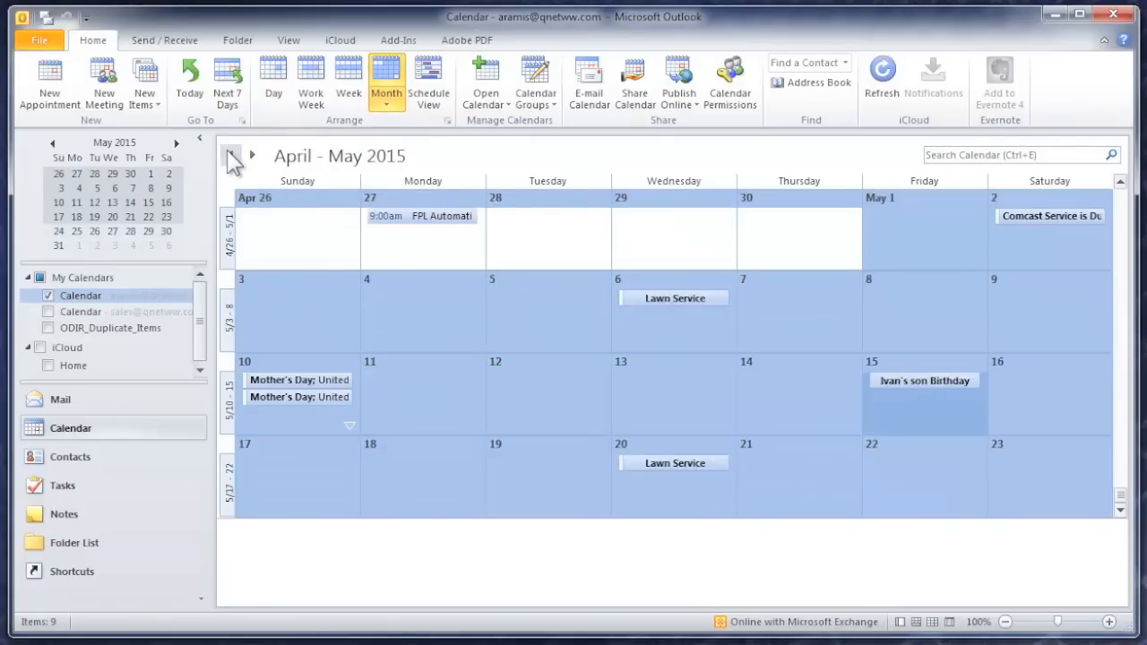
pyautogui.click(231, 156)
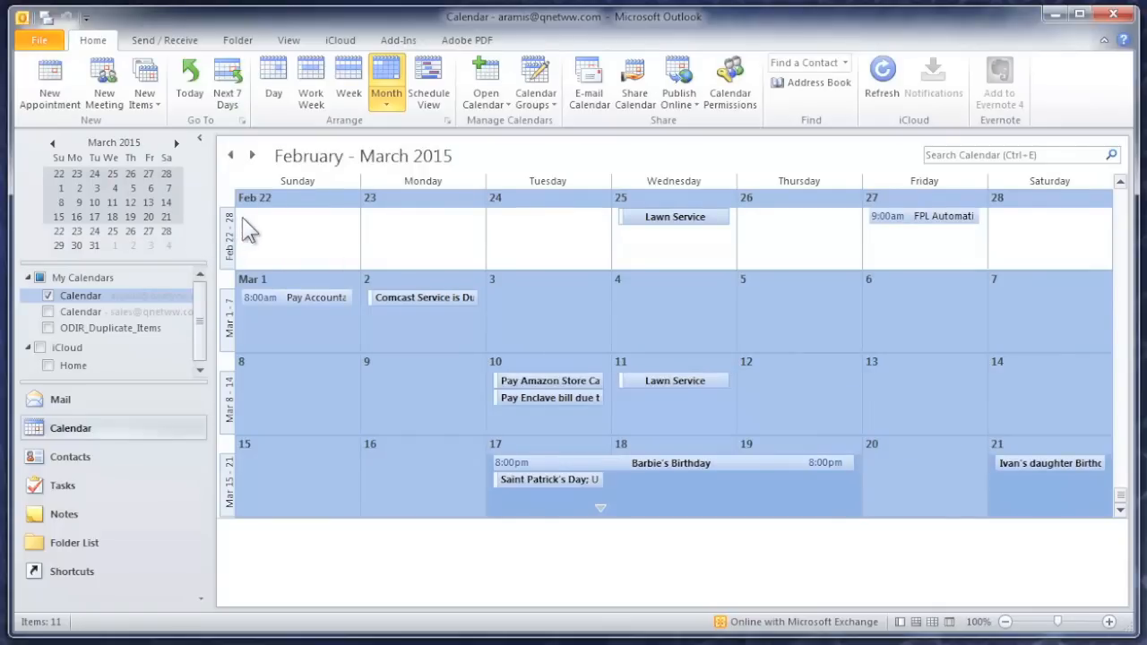
pyautogui.click(252, 156)
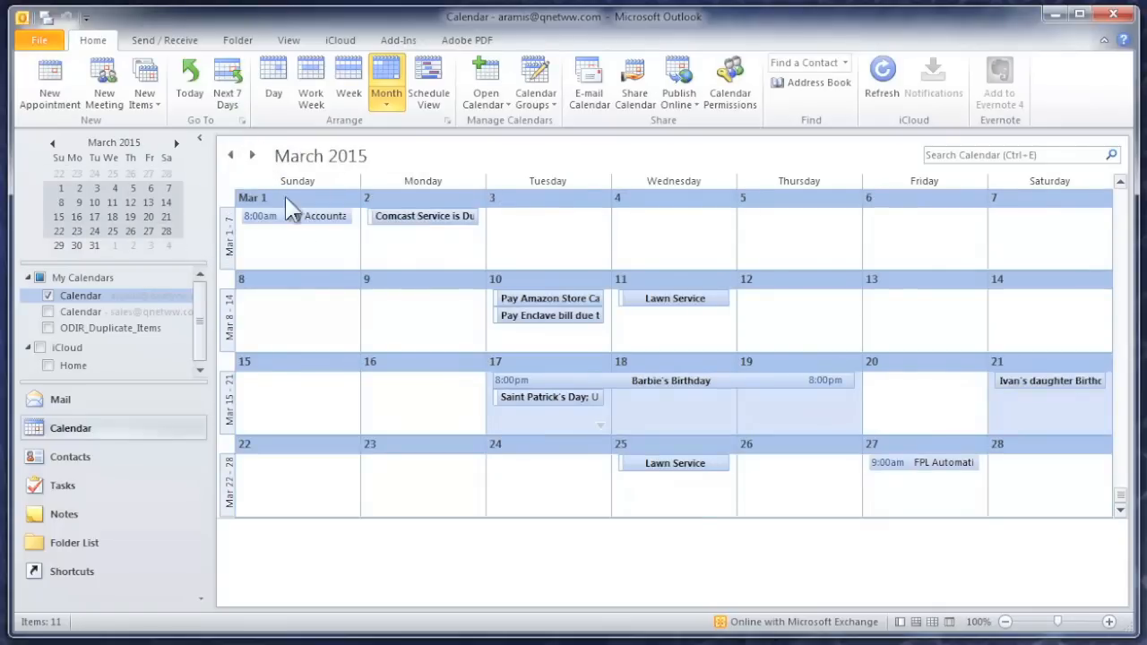
pyautogui.click(252, 156)
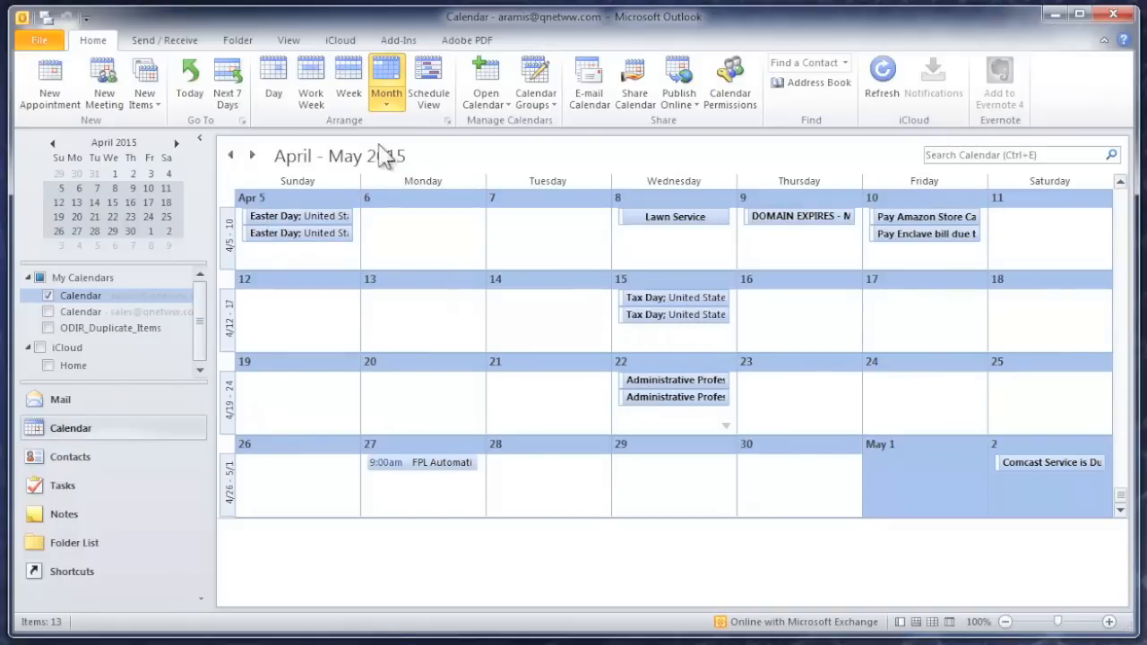
pyautogui.click(252, 155)
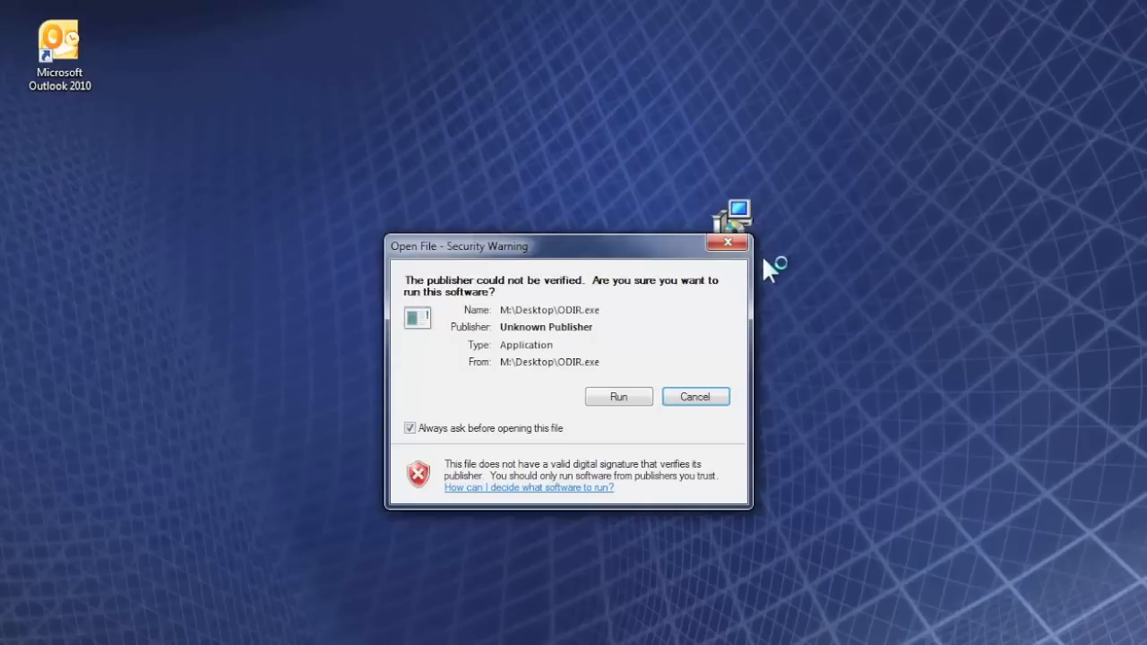
# - Run the unverified ODIR installer, accept the license, keep default shortcuts, install and finish
pyautogui.click(610, 397)
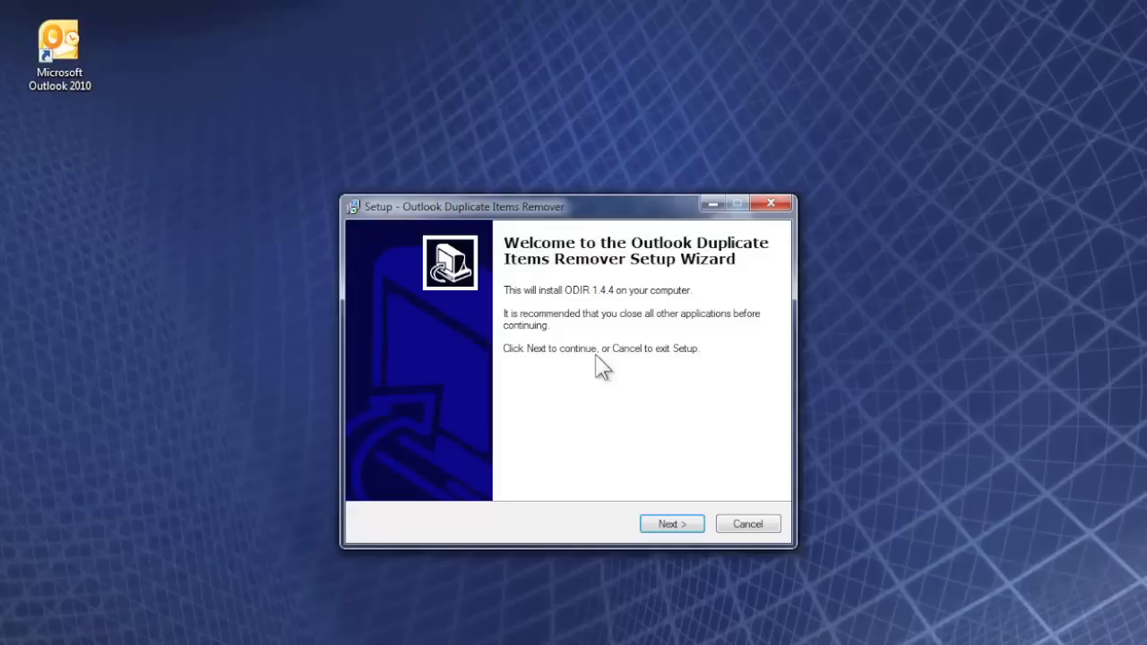
pyautogui.click(670, 525)
pyautogui.click(388, 468)
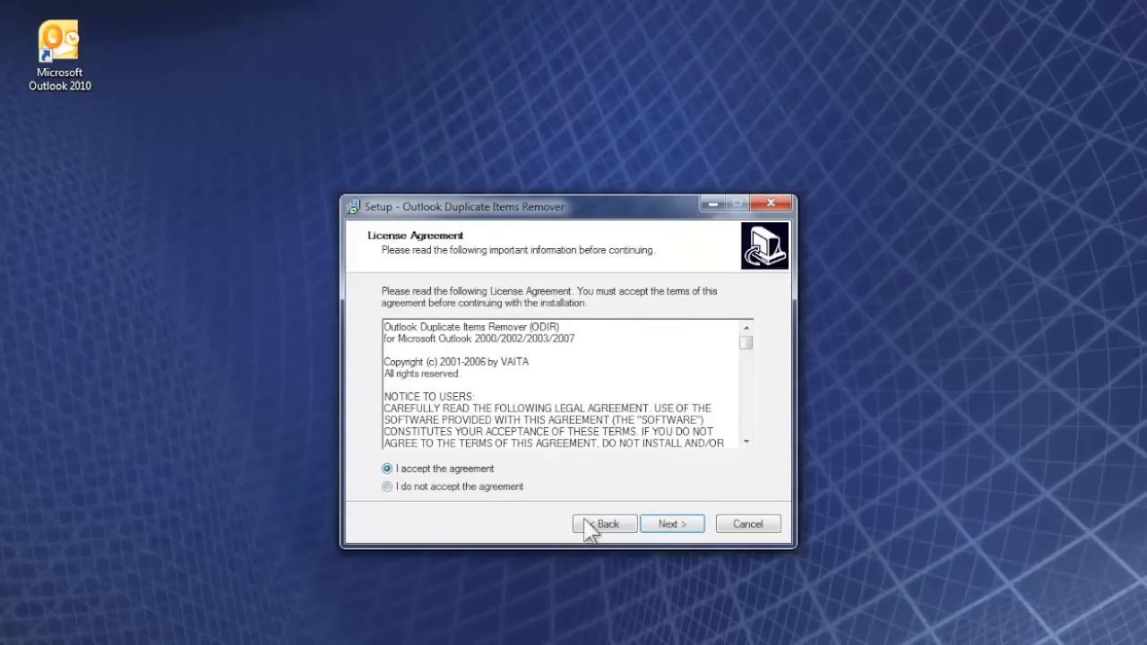
pyautogui.click(672, 524)
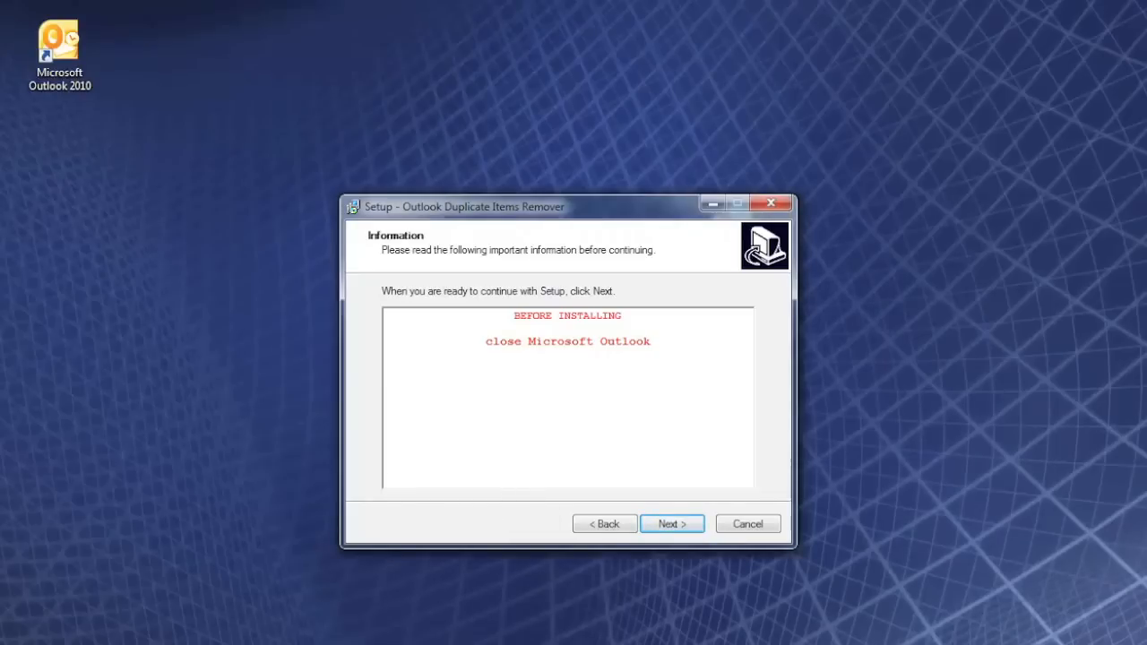
pyautogui.click(672, 524)
pyautogui.click(672, 525)
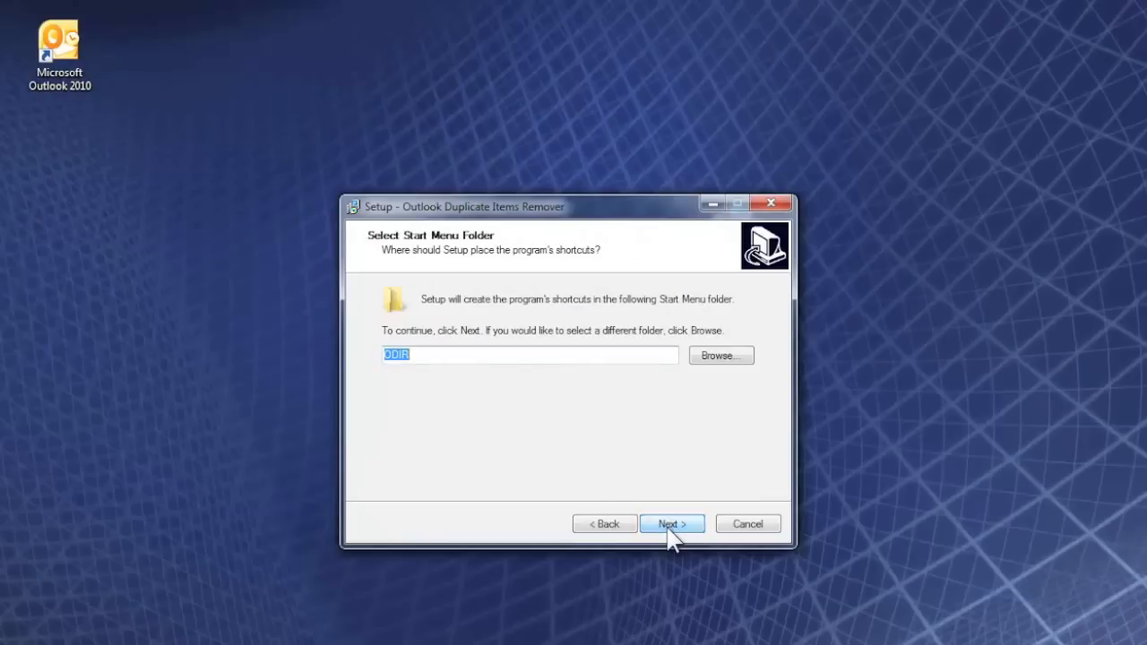
pyautogui.click(672, 524)
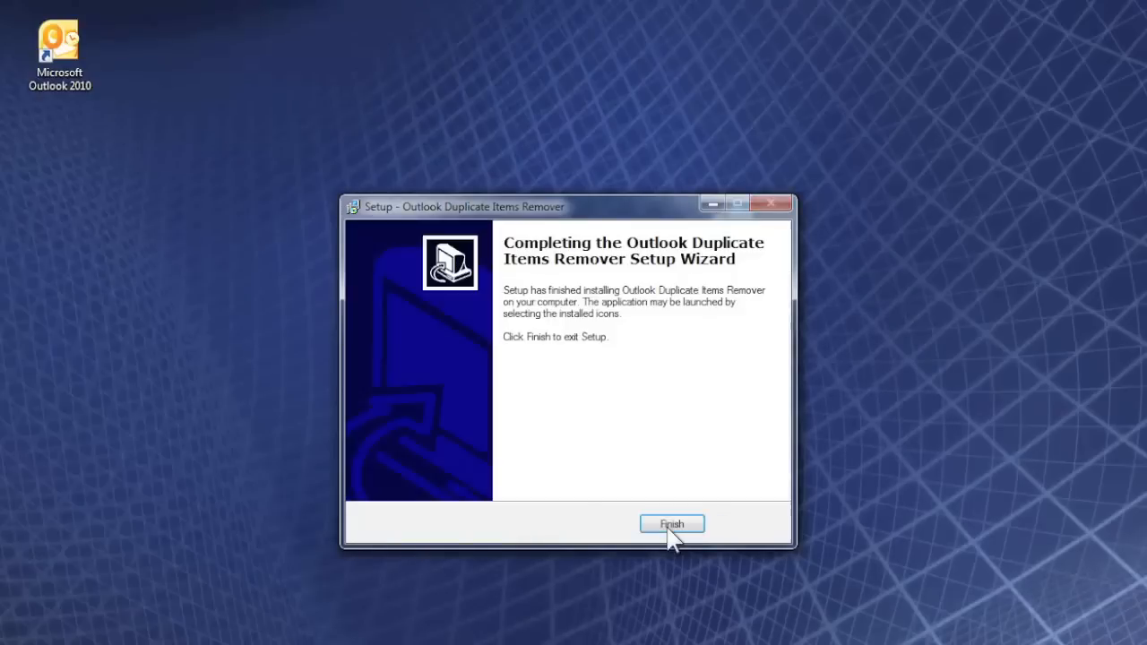
pyautogui.click(672, 525)
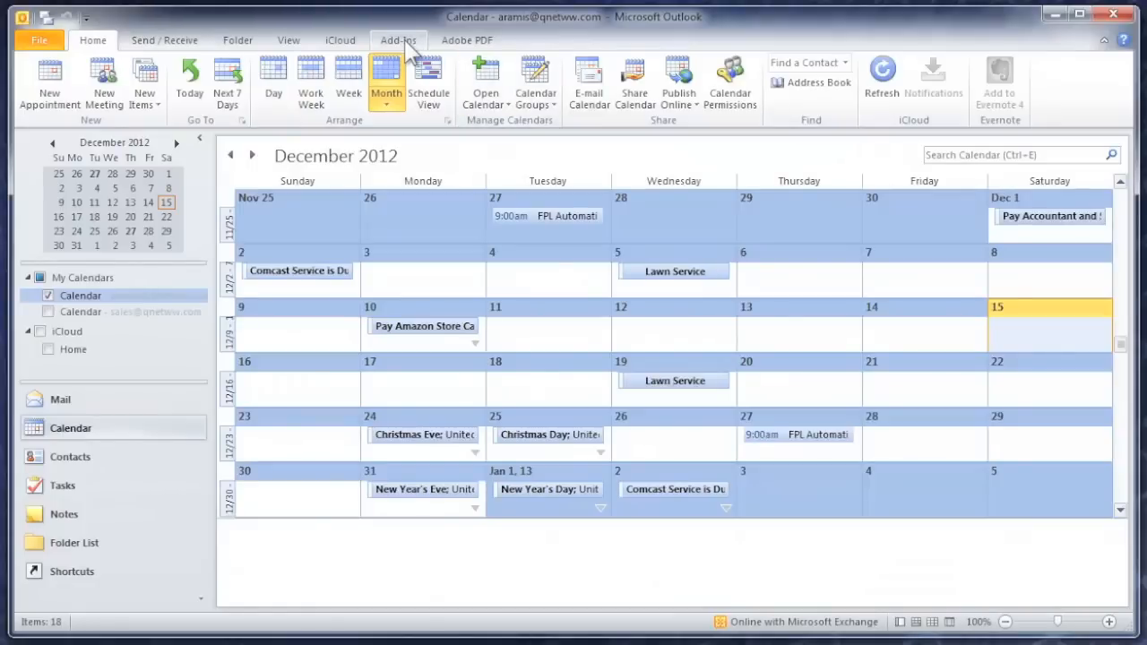
# - Launch ODIR's Remove duplicate items tool from Add-Ins and choose the Calendar folder
pyautogui.click(397, 40)
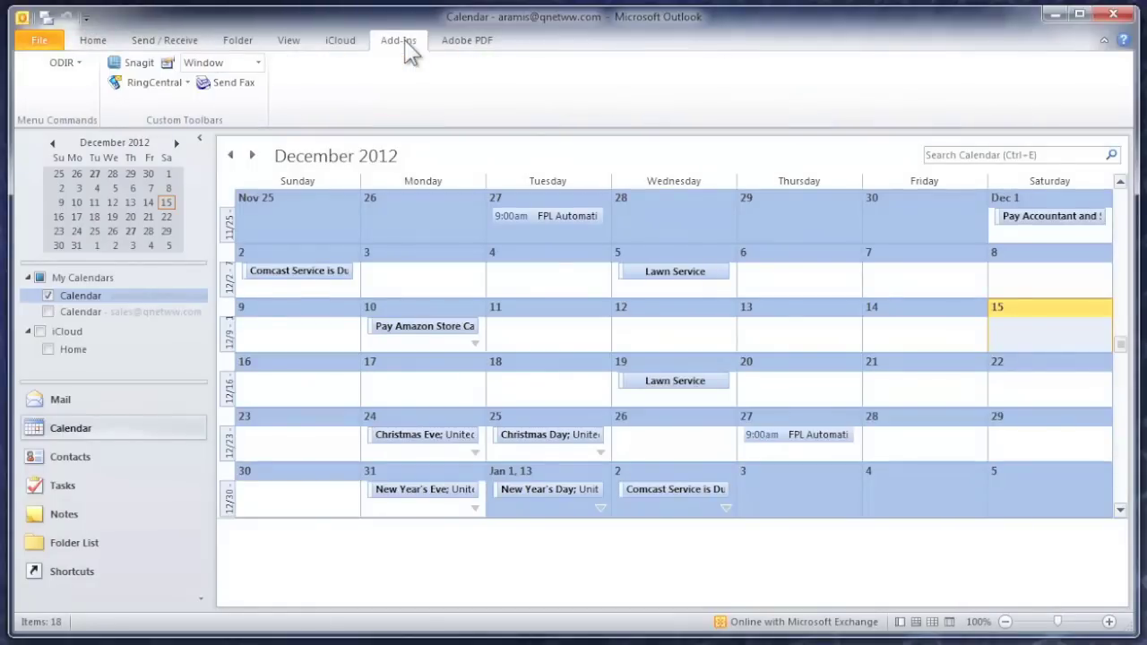
pyautogui.click(68, 63)
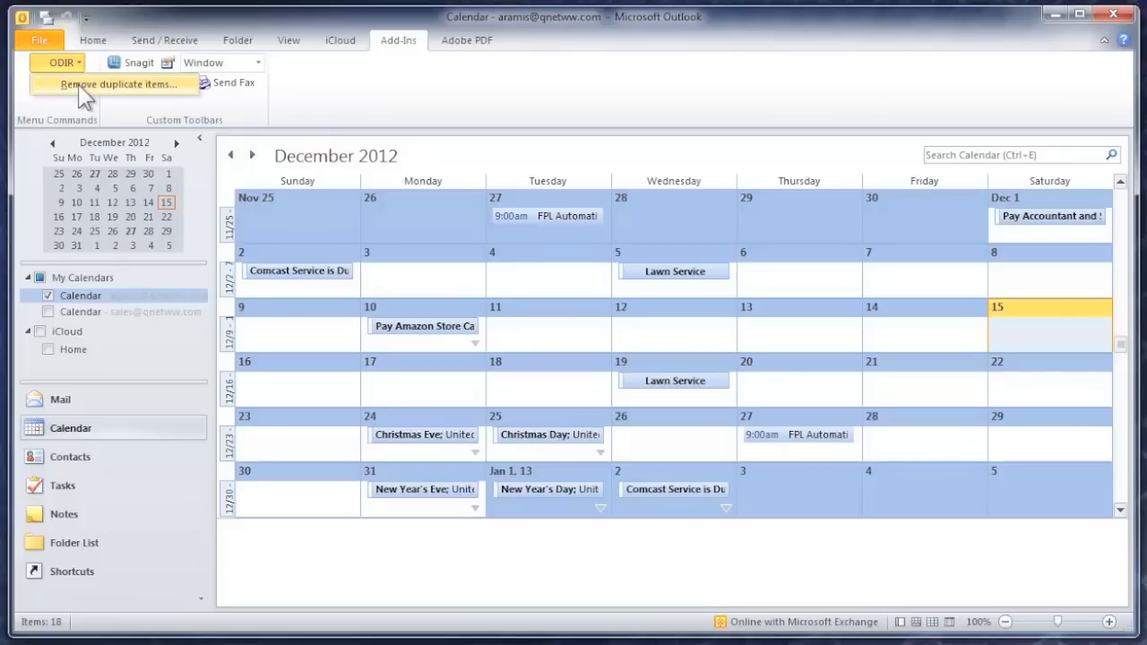
pyautogui.click(117, 84)
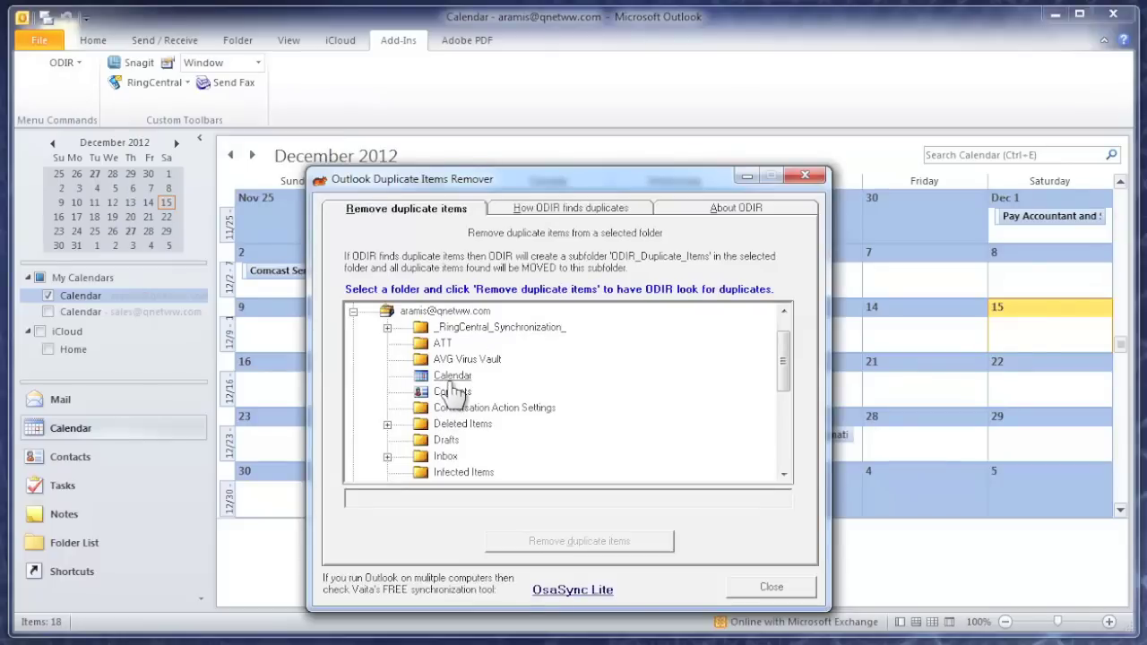
pyautogui.click(453, 376)
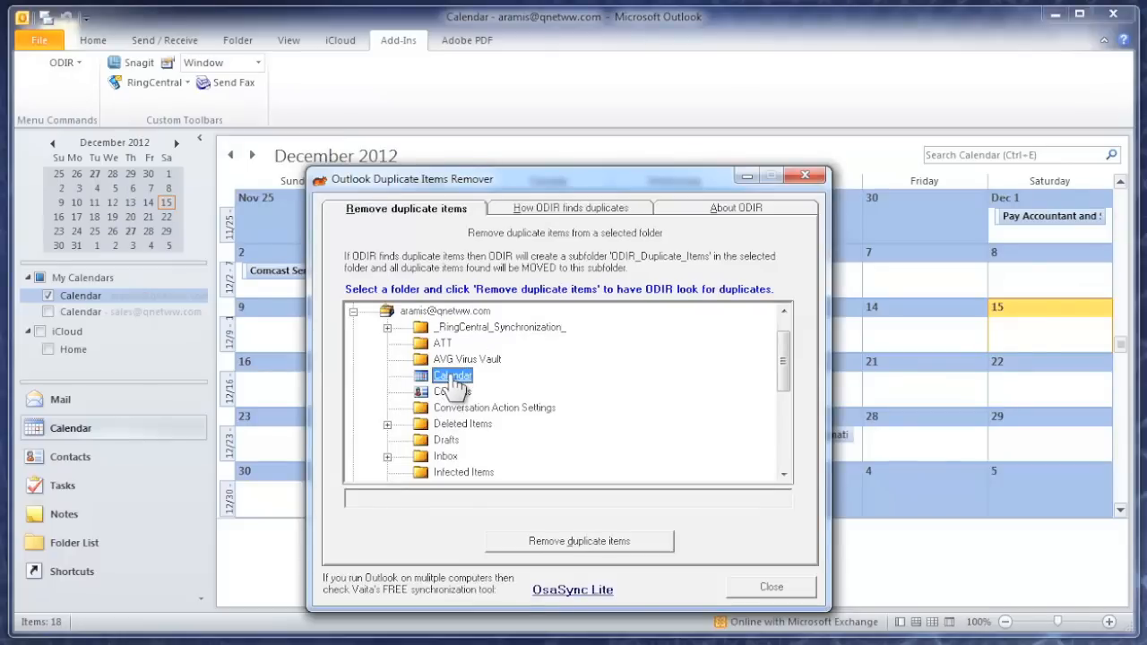
# - Remove the Calendar's 333 duplicates into the ODIR subfolder and close the remover
pyautogui.click(579, 541)
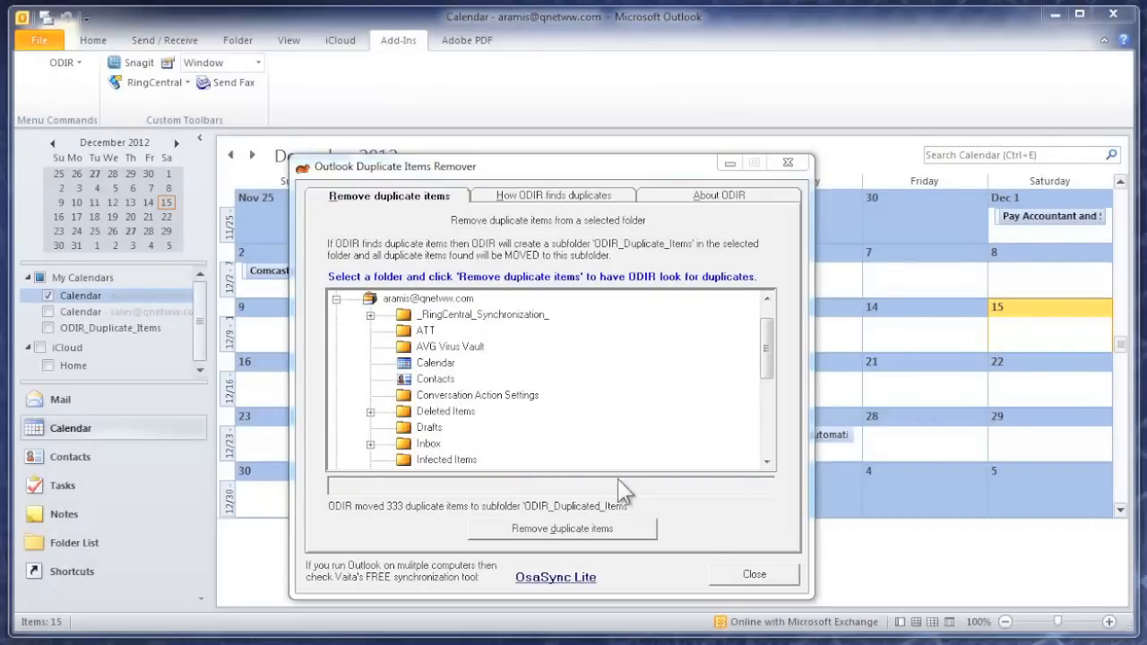
pyautogui.click(755, 574)
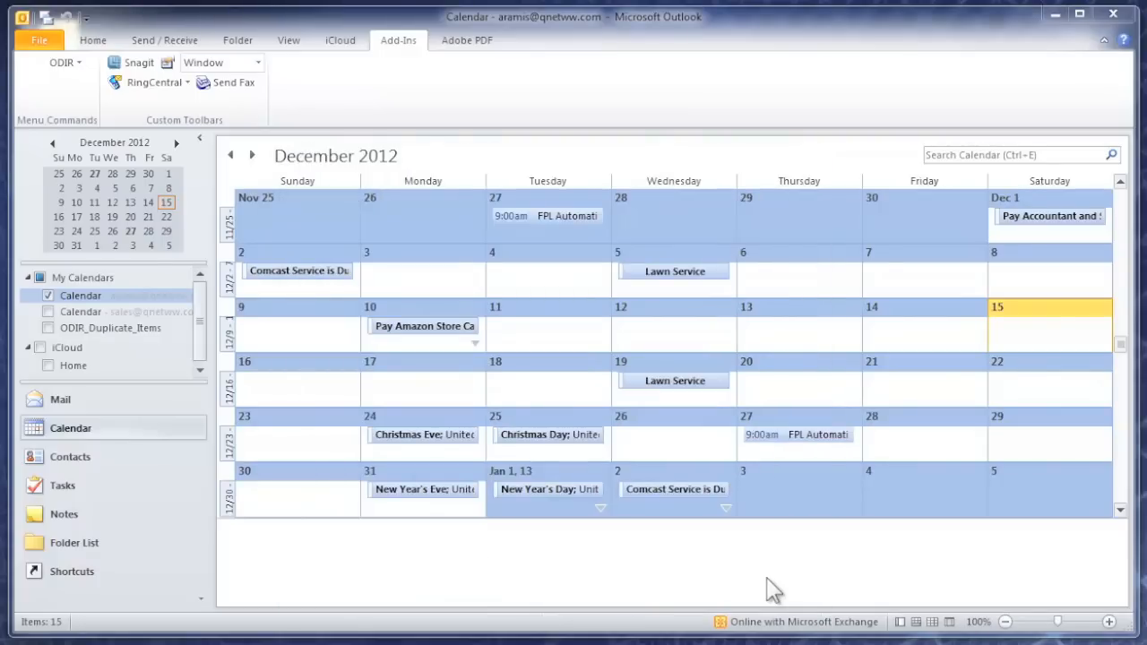
# - Page forward through the main calendar into 2014 confirming single entries, then into the duplicates calendar
pyautogui.click(252, 155)
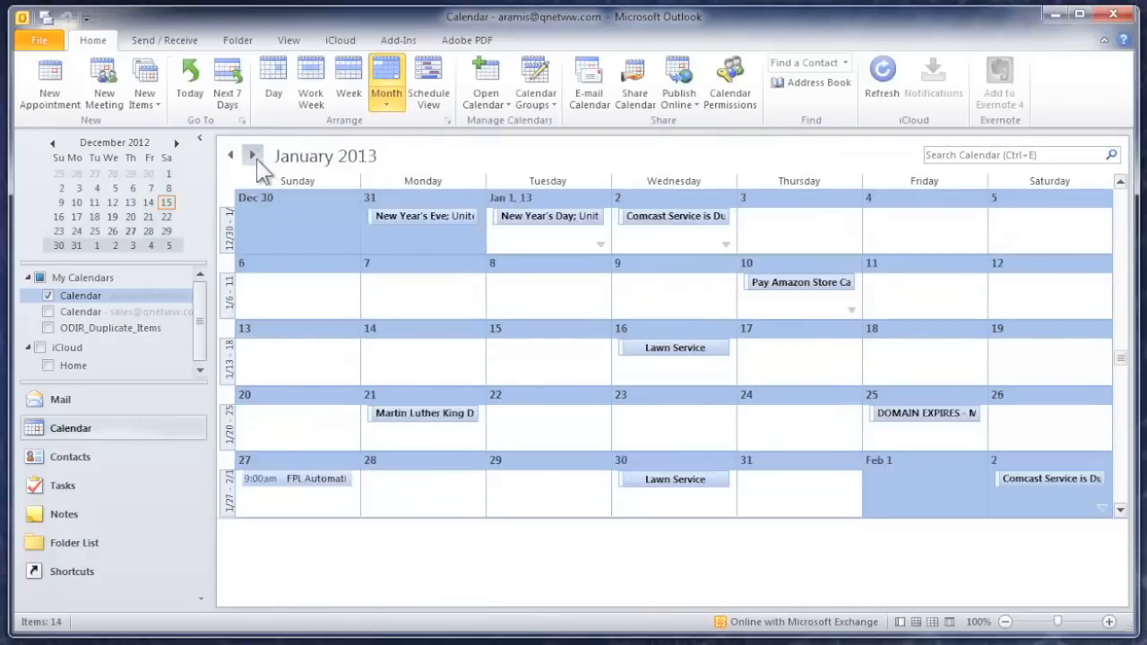
pyautogui.click(252, 155)
pyautogui.click(252, 155)
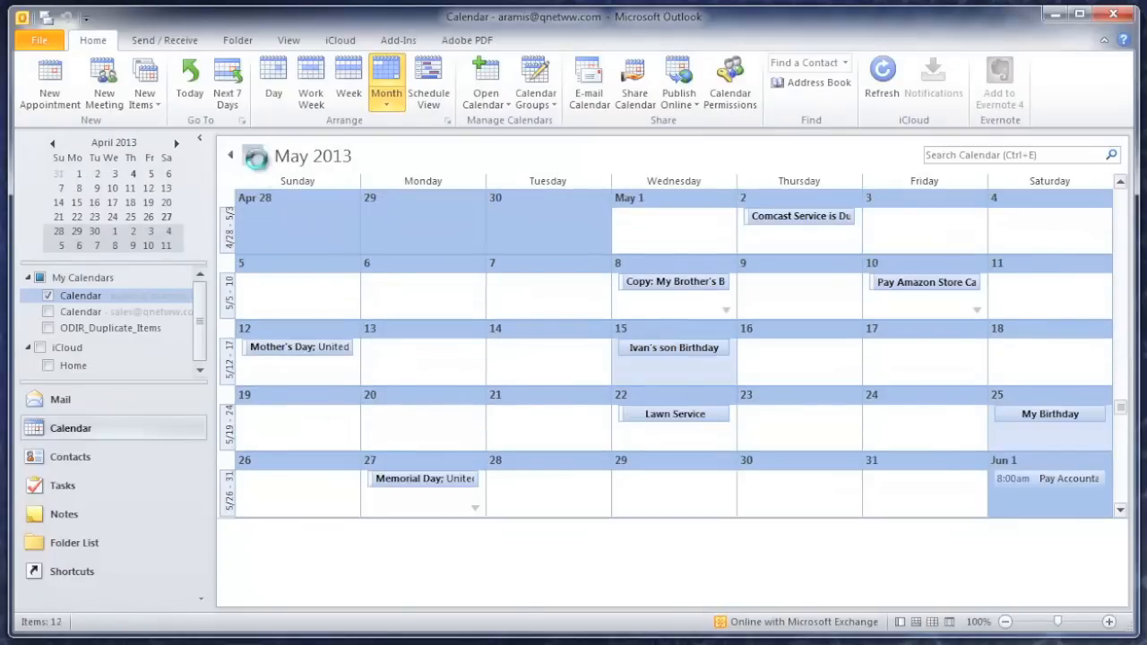
pyautogui.click(251, 155)
pyautogui.click(252, 155)
pyautogui.click(252, 156)
pyautogui.click(251, 155)
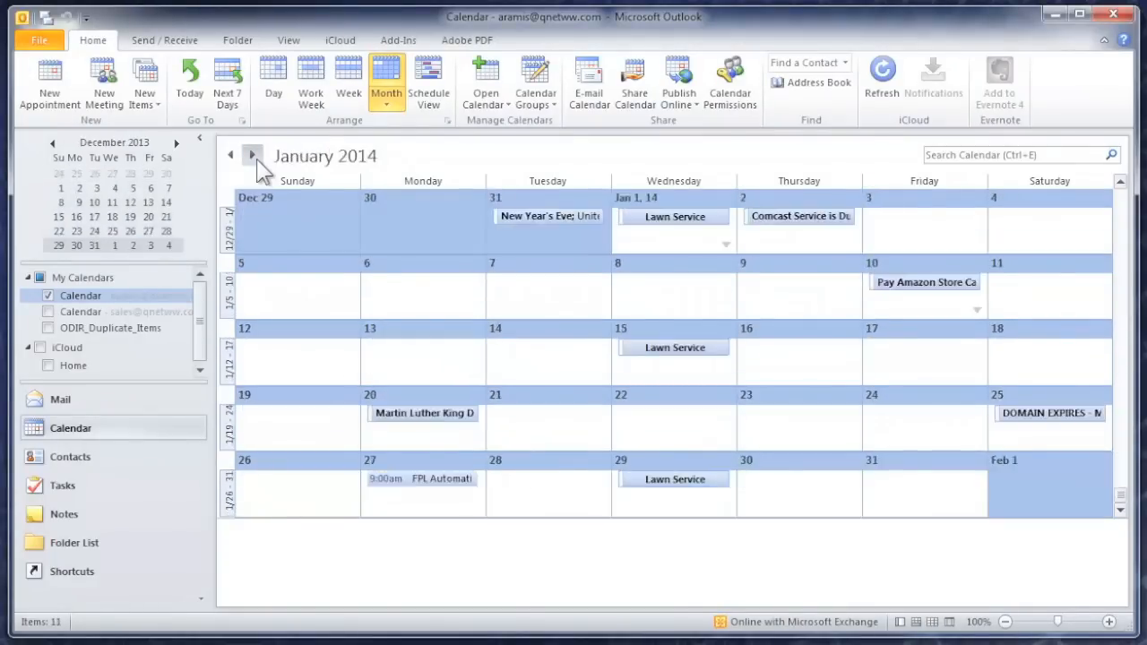
pyautogui.click(252, 155)
pyautogui.click(252, 155)
pyautogui.click(252, 155)
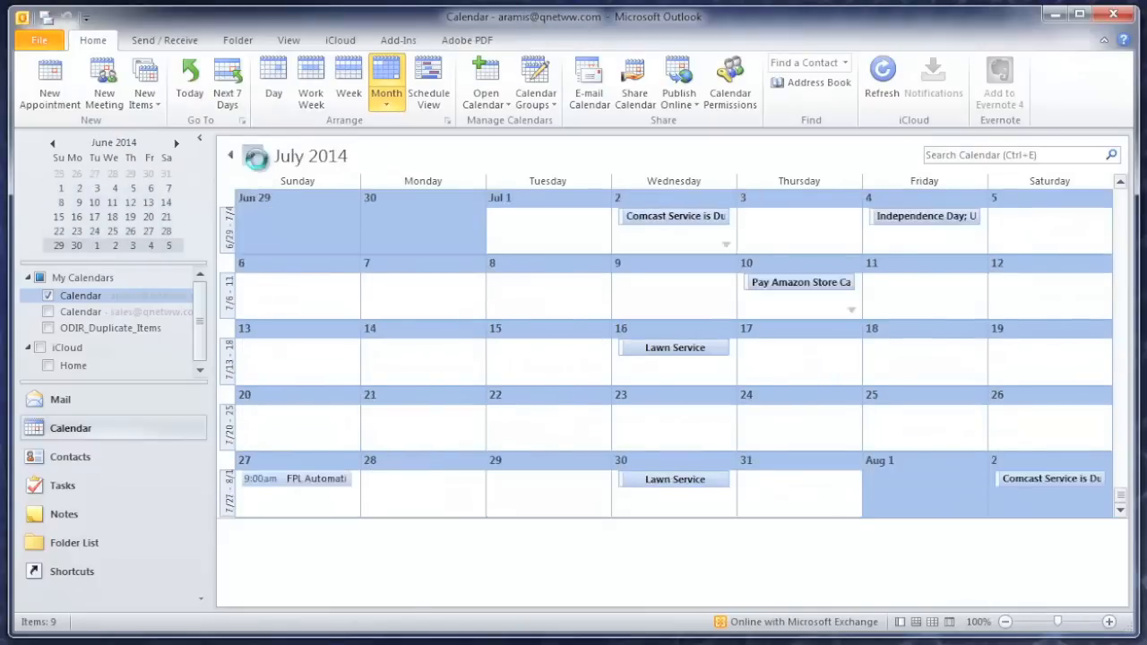
pyautogui.click(251, 155)
pyautogui.click(252, 155)
pyautogui.click(252, 155)
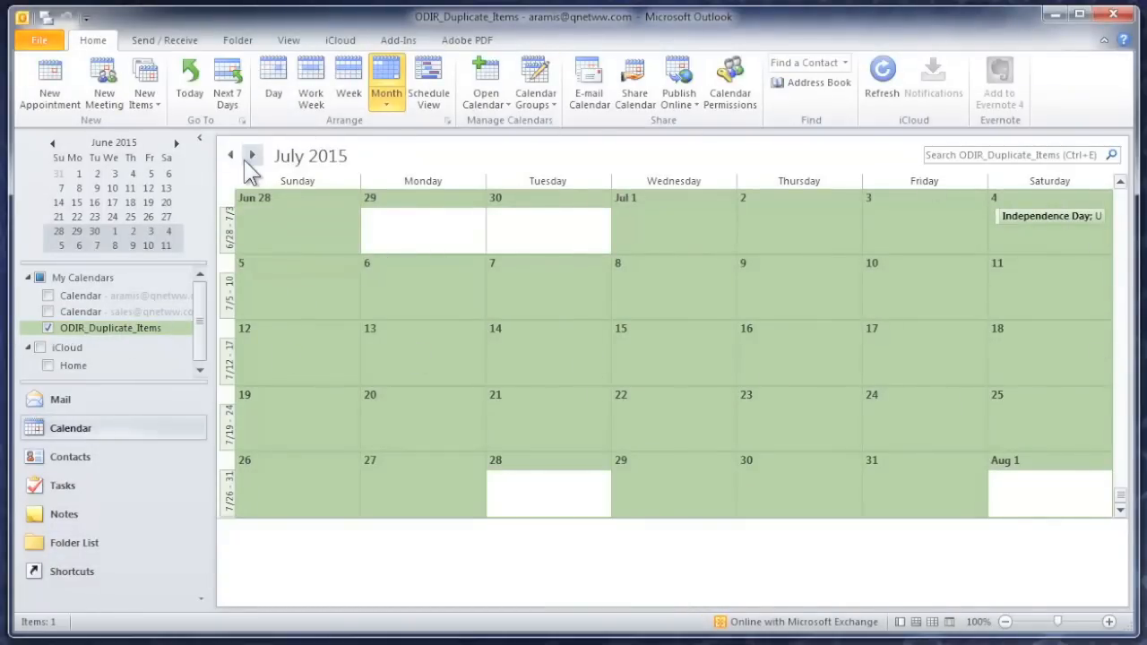
pyautogui.click(251, 155)
# - Page the ODIR_Duplicate_Items calendar forward from late 2015 through September 2016
pyautogui.click(251, 155)
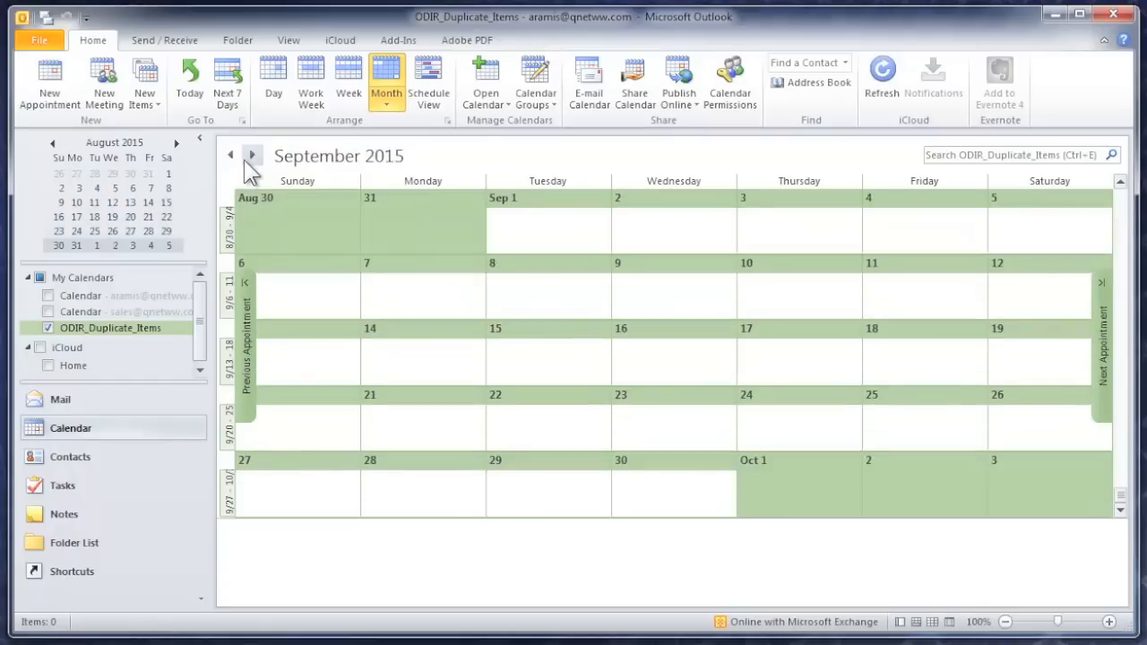
pyautogui.click(251, 155)
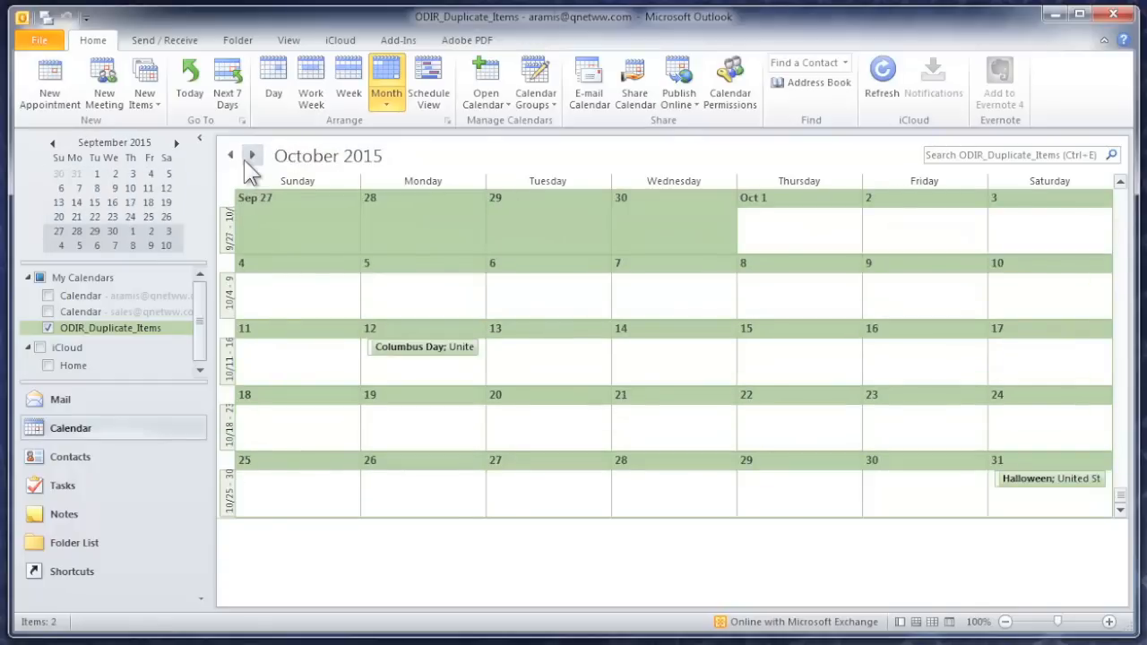
pyautogui.click(251, 155)
pyautogui.click(251, 155)
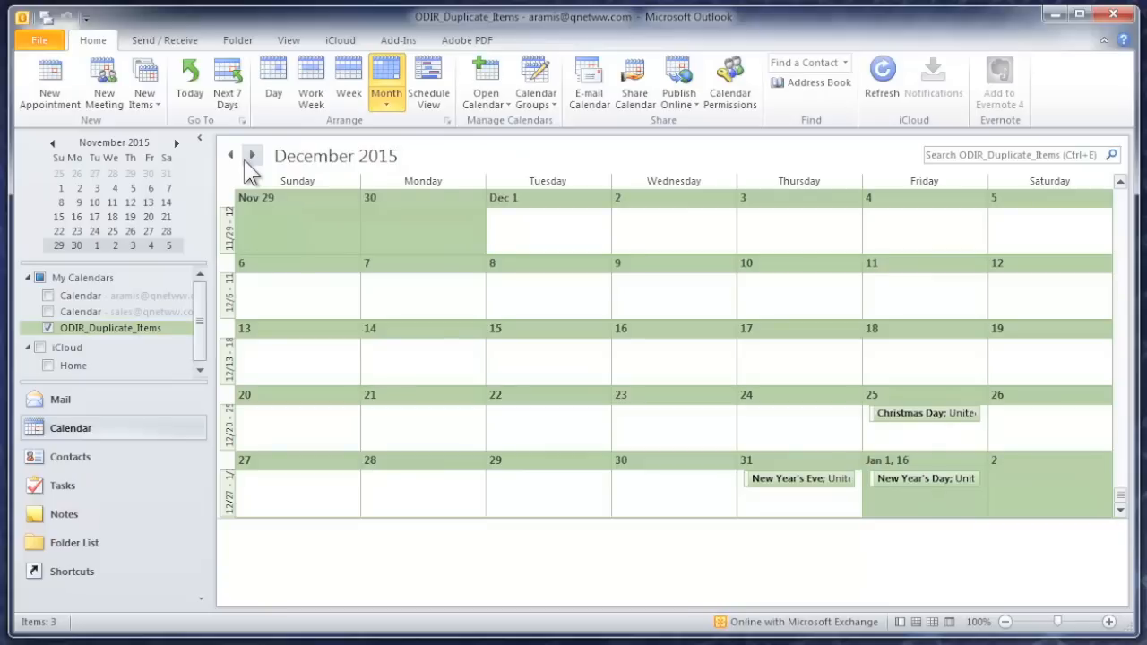
pyautogui.click(251, 155)
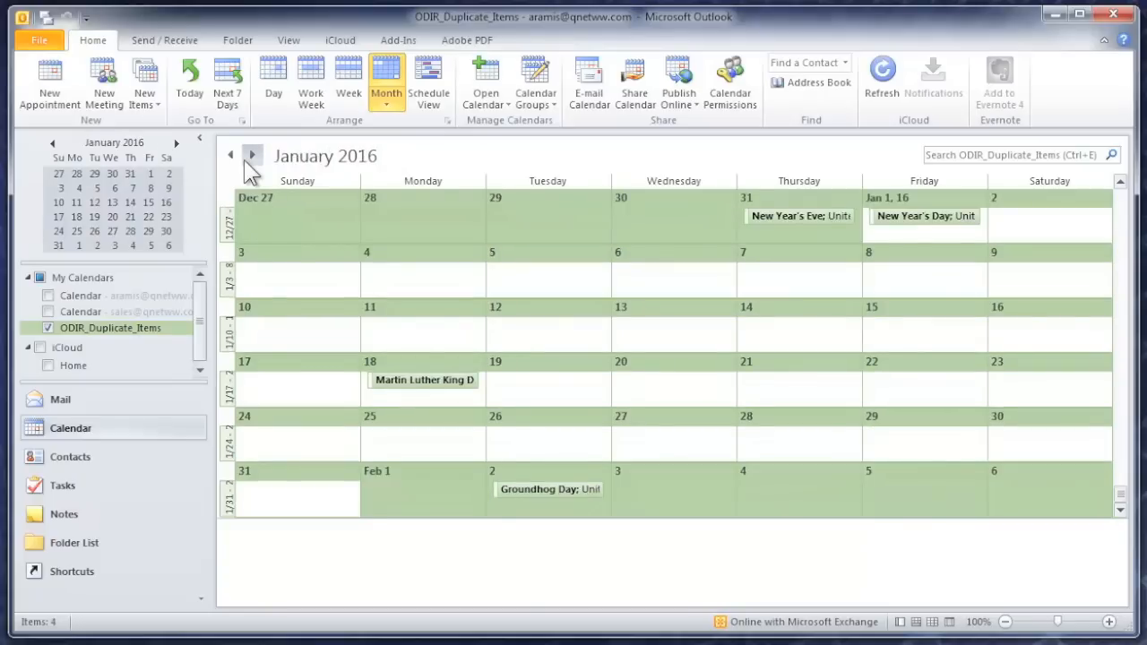
pyautogui.click(251, 155)
pyautogui.click(251, 155)
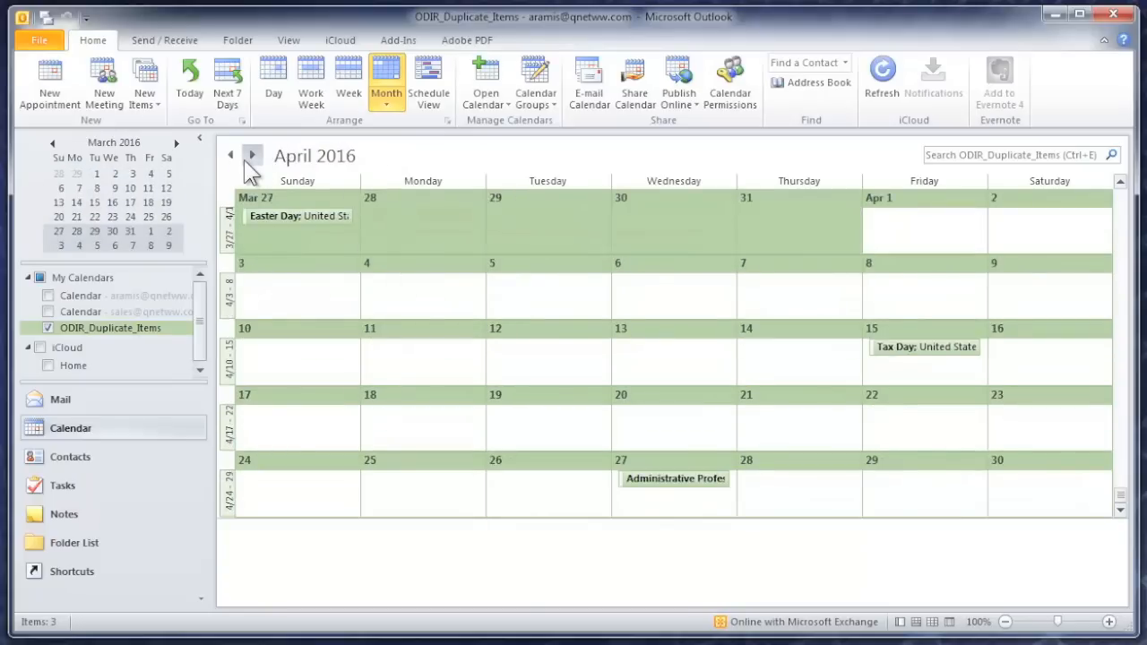
pyautogui.click(251, 155)
pyautogui.click(251, 155)
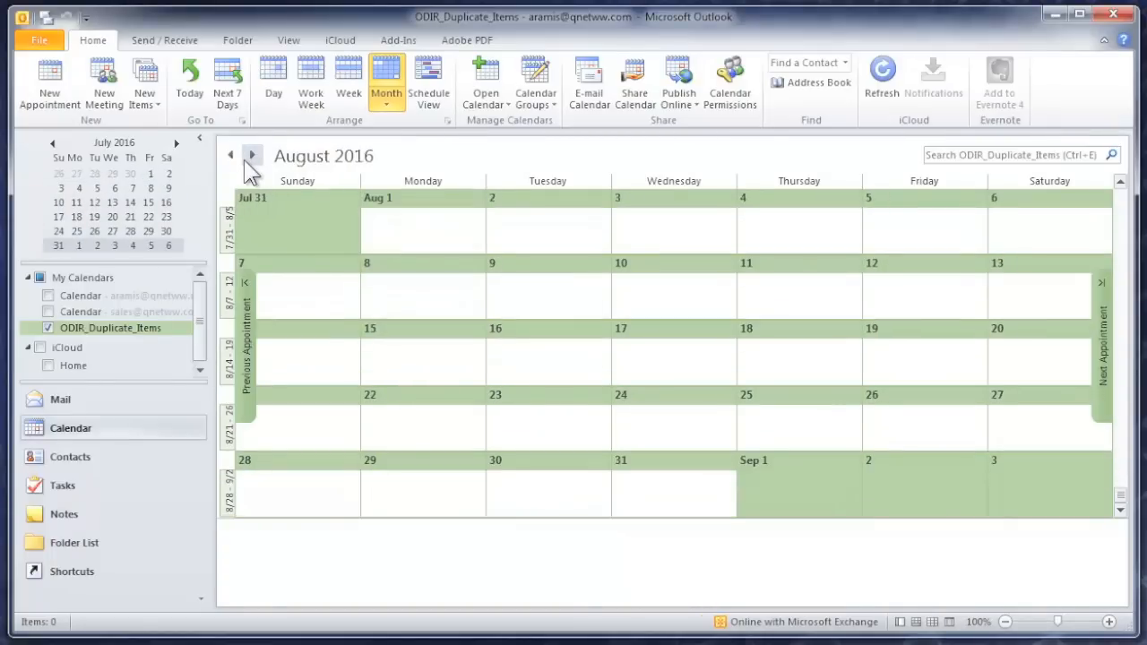
pyautogui.click(251, 155)
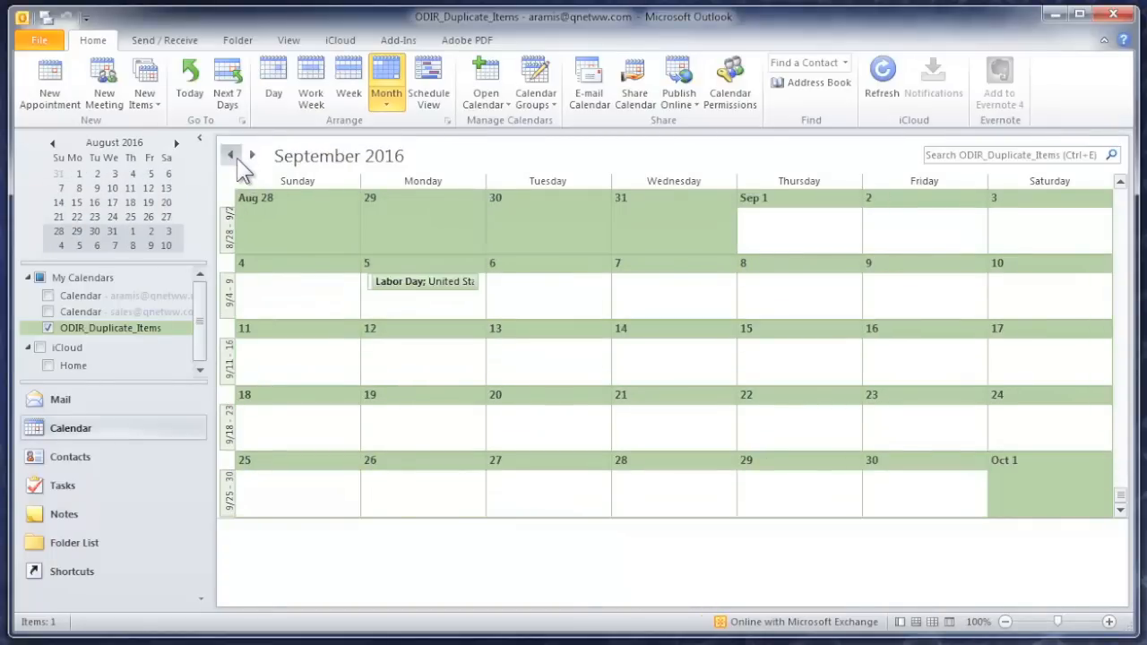
pyautogui.click(231, 156)
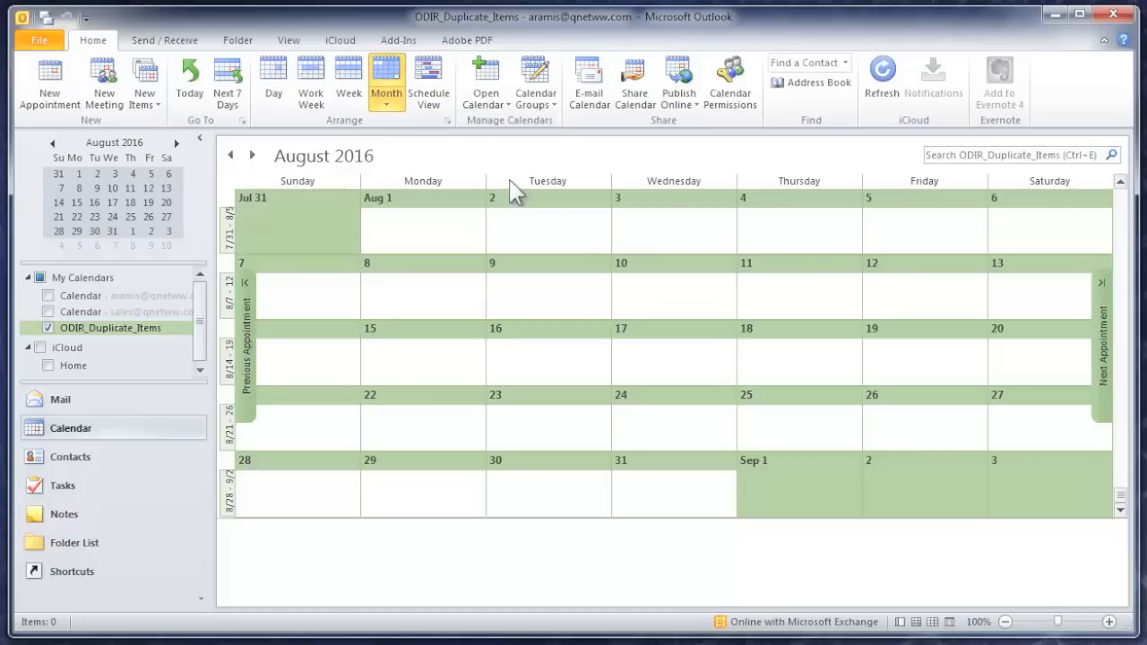
# - Jump back to Today (December 2012) and minimize Outlook to the desktop
pyautogui.click(190, 81)
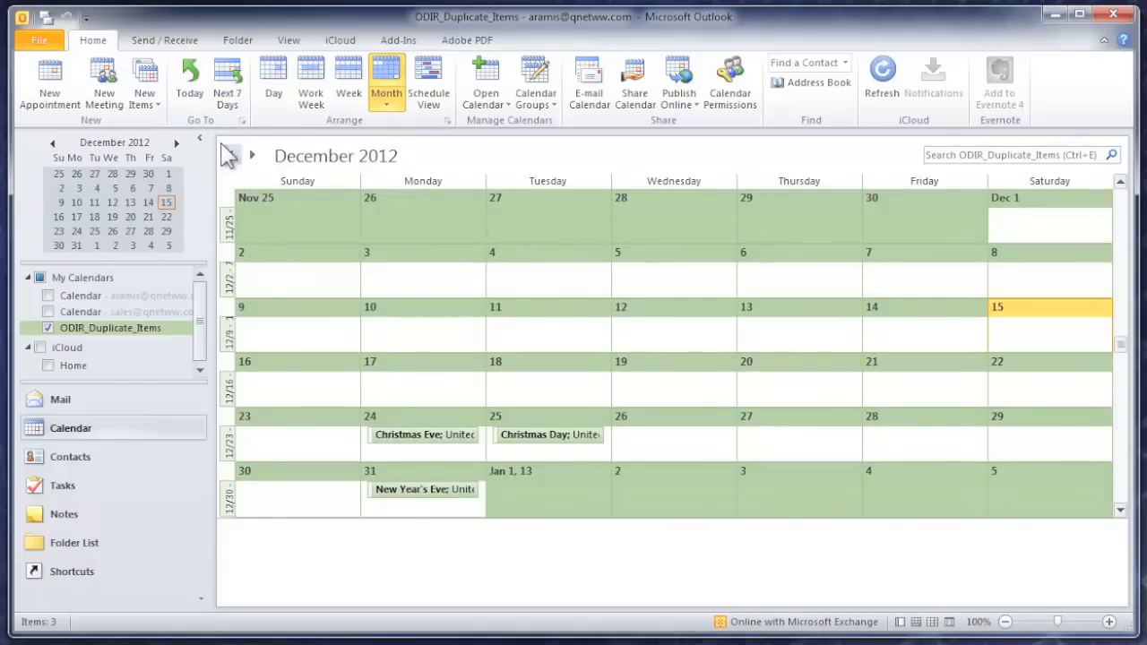
pyautogui.click(1054, 16)
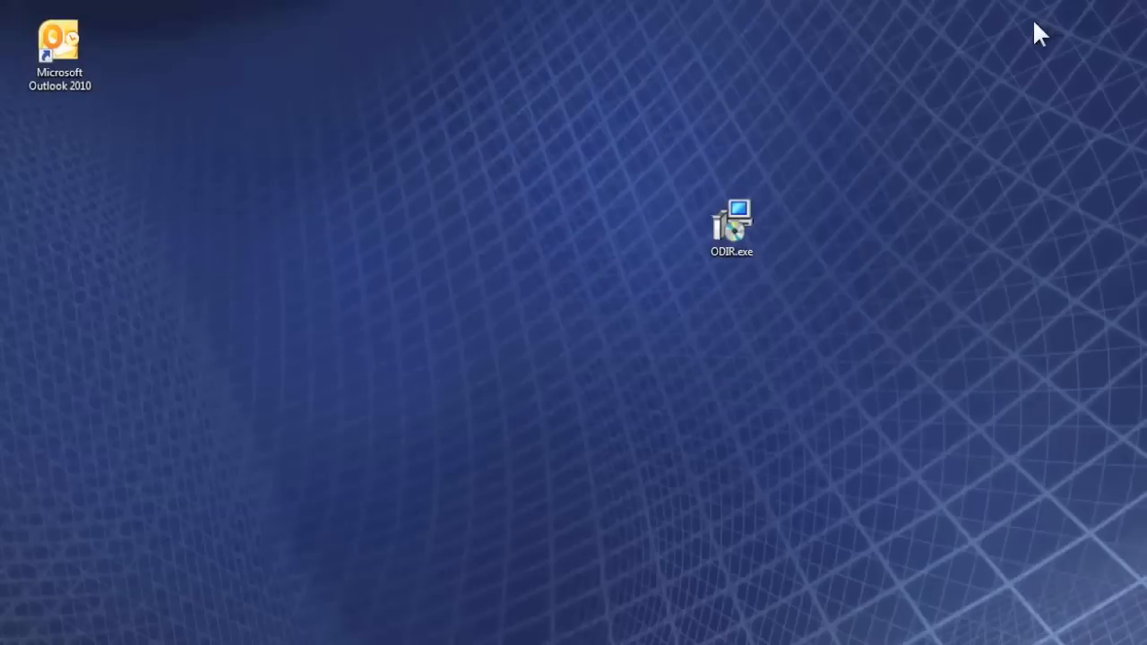
# - Drag the ODIR.exe icon to the left edge under the Outlook 2010 shortcut and deselect it
pyautogui.moveTo(731, 224); pyautogui.dragTo(60, 242)
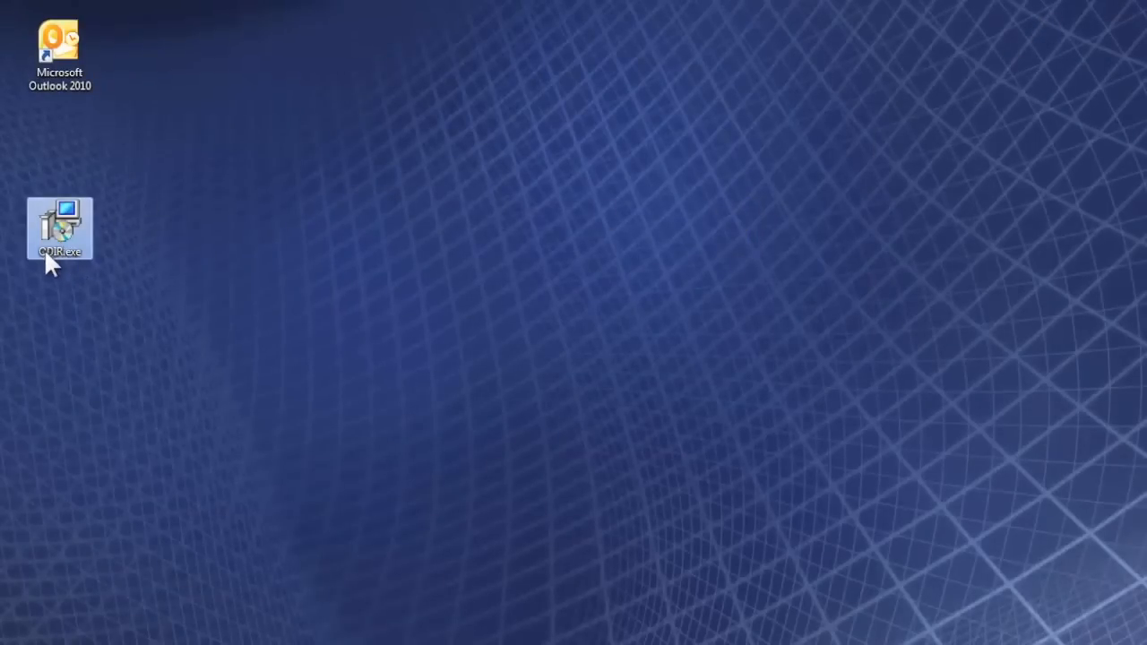
pyautogui.click(393, 343)
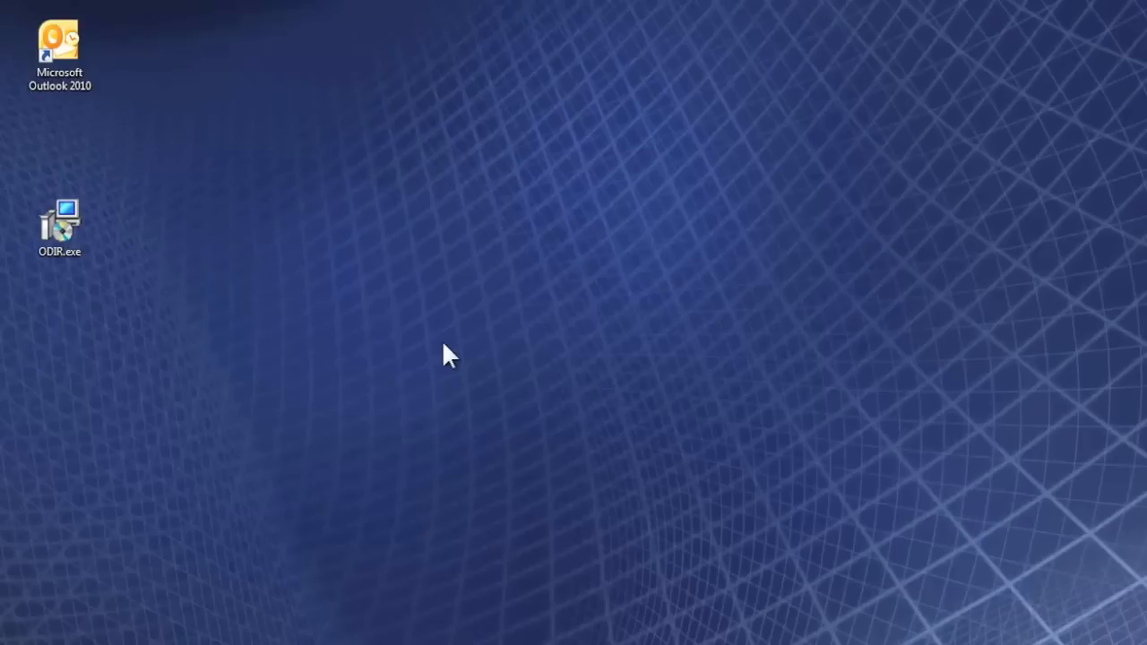